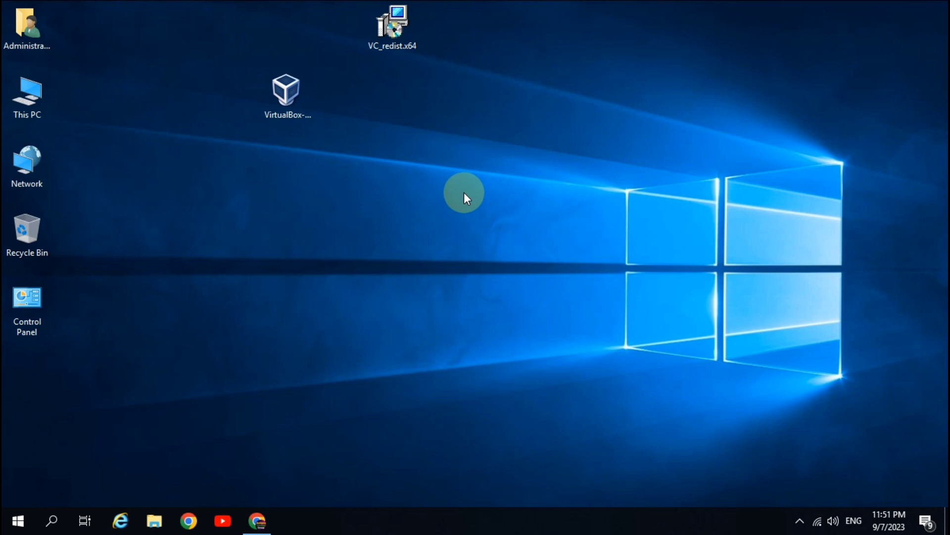
Switch to Chrome, search Google for virtualbox.org and open the Oracle VM VirtualBox website.
click(258, 520)
click(351, 191)
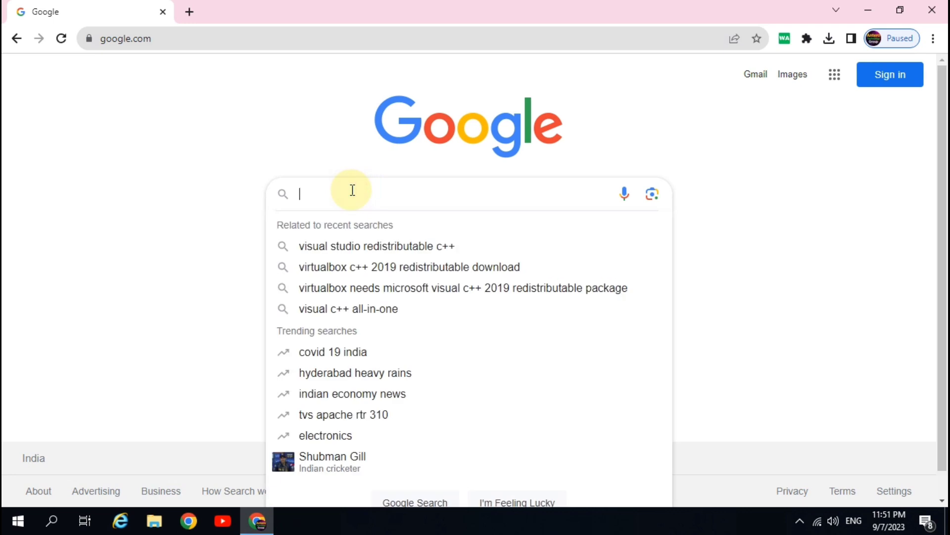
text(virtual)
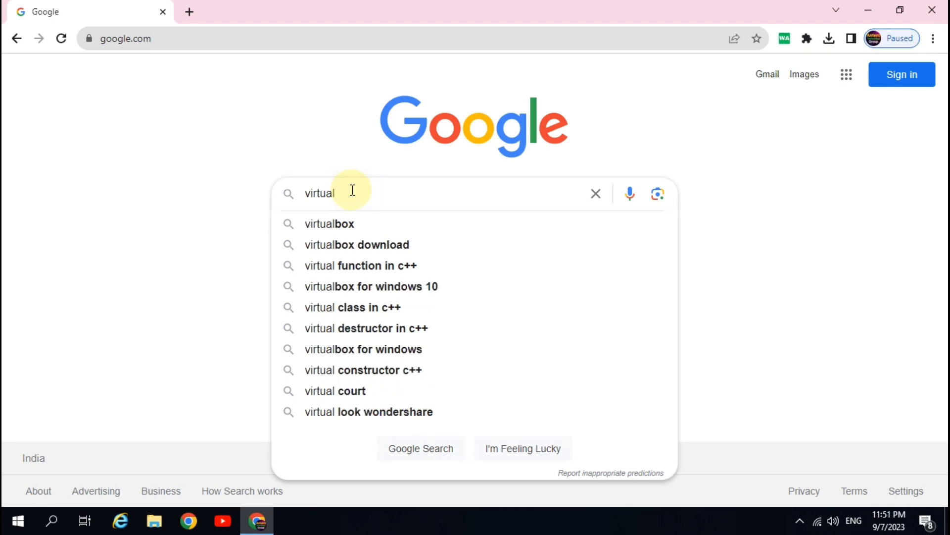
key(Down)
text(.)
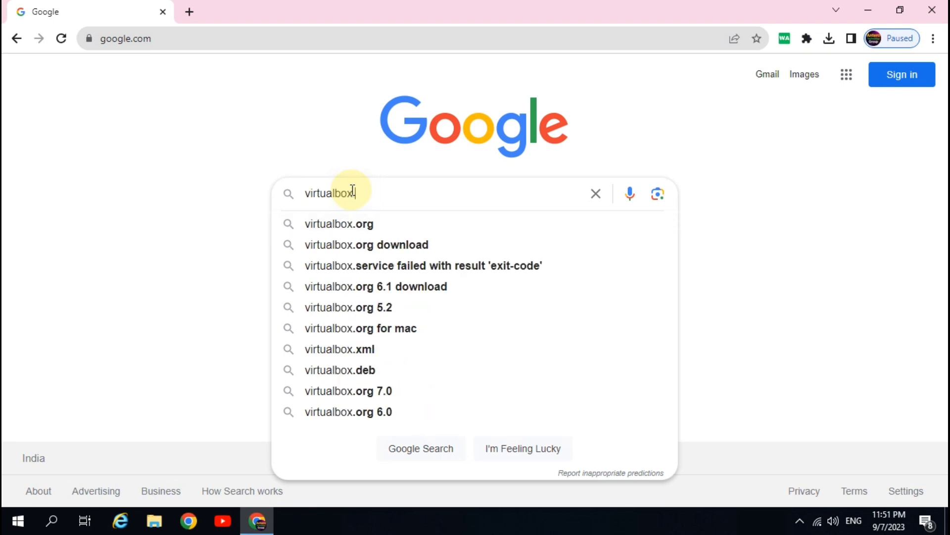
click(383, 229)
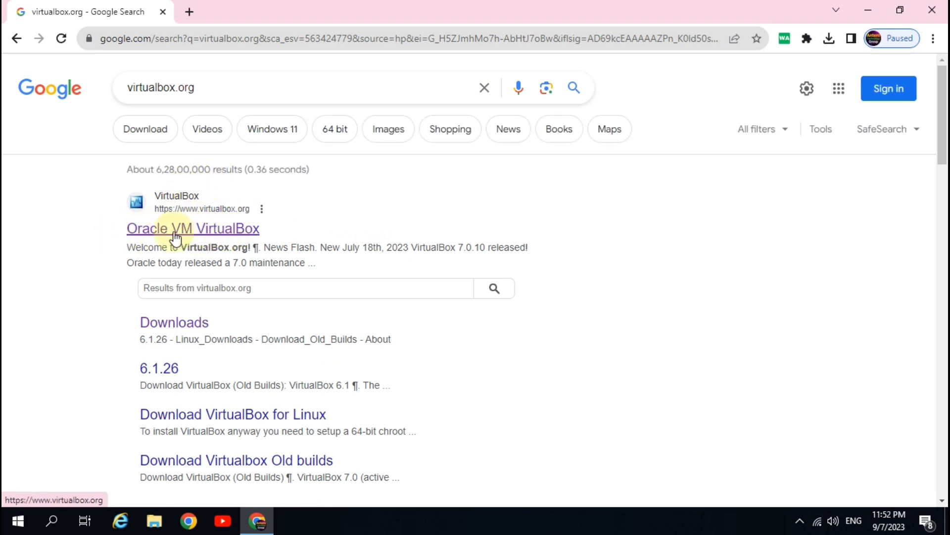
click(234, 233)
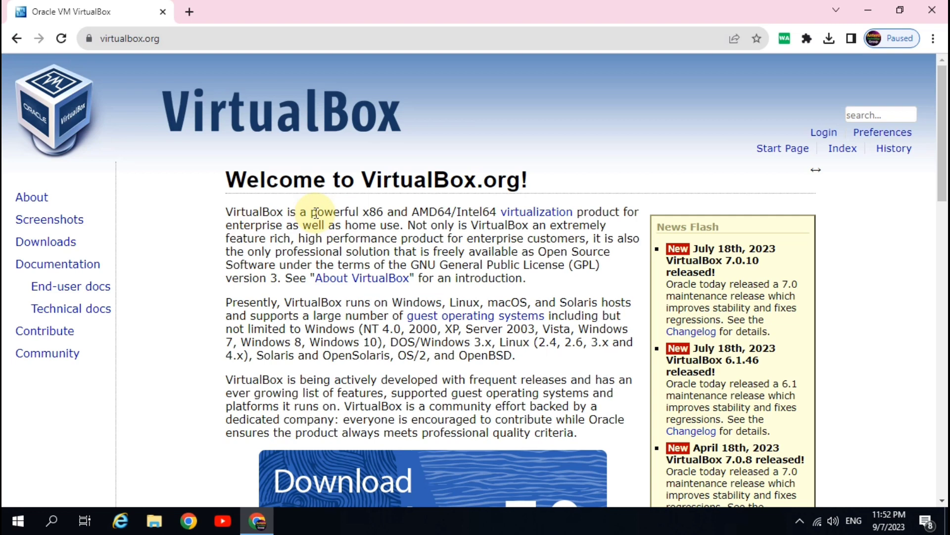
Download the VirtualBox 7.0.10 package for Windows hosts, keep the blocked file, and minimize the browser.
scroll(316, 213, down, 5)
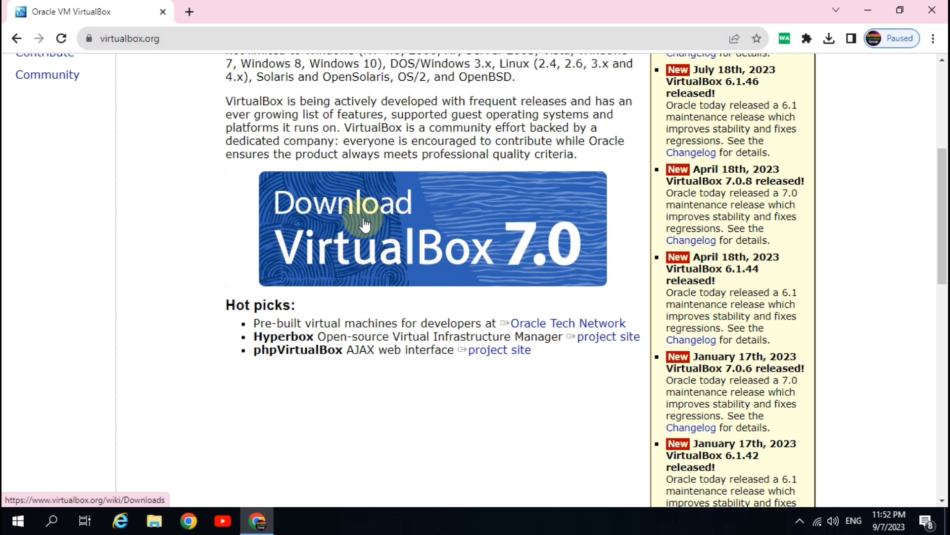
click(408, 233)
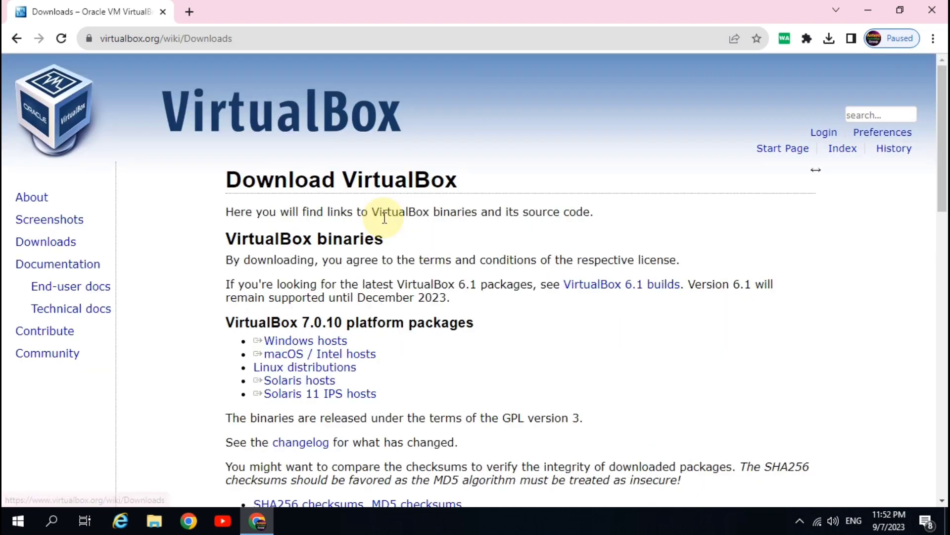
drag(216, 179, 500, 183)
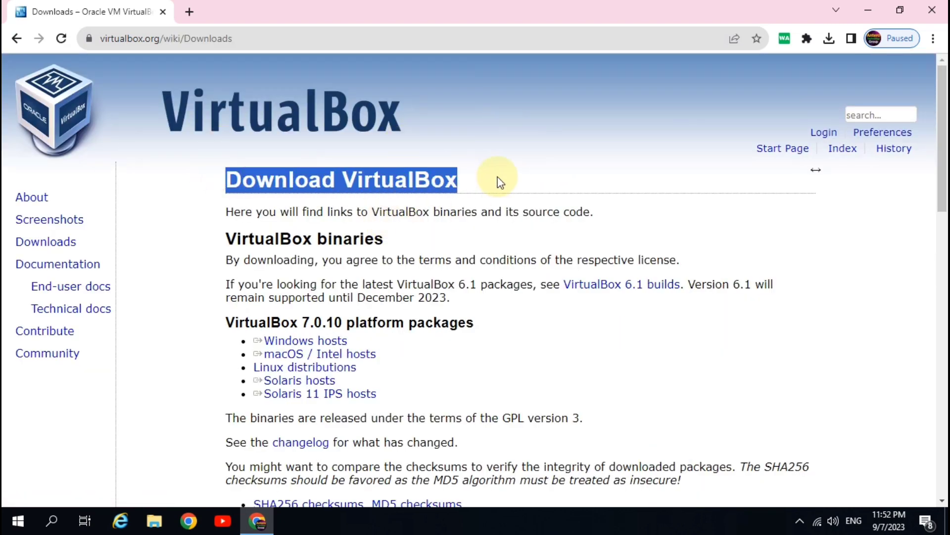
scroll(407, 284, down, 2)
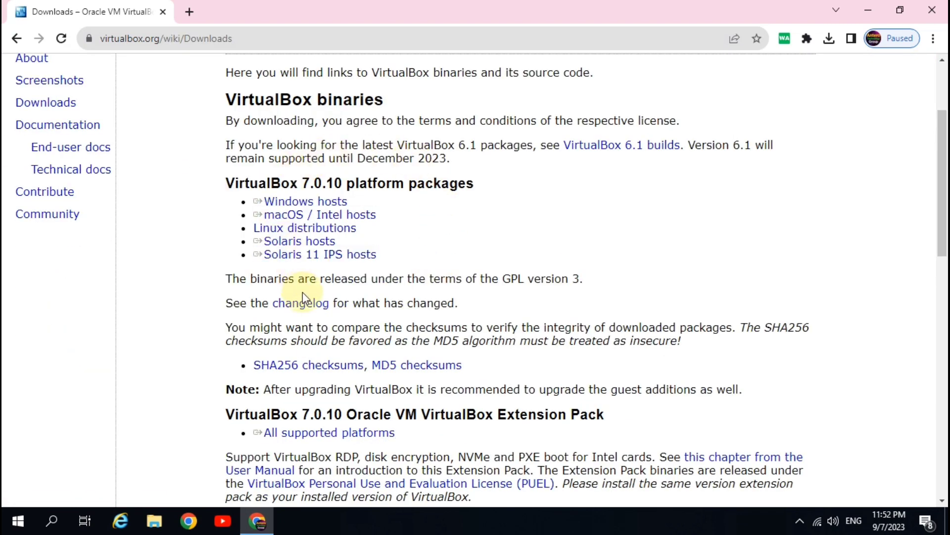
click(321, 203)
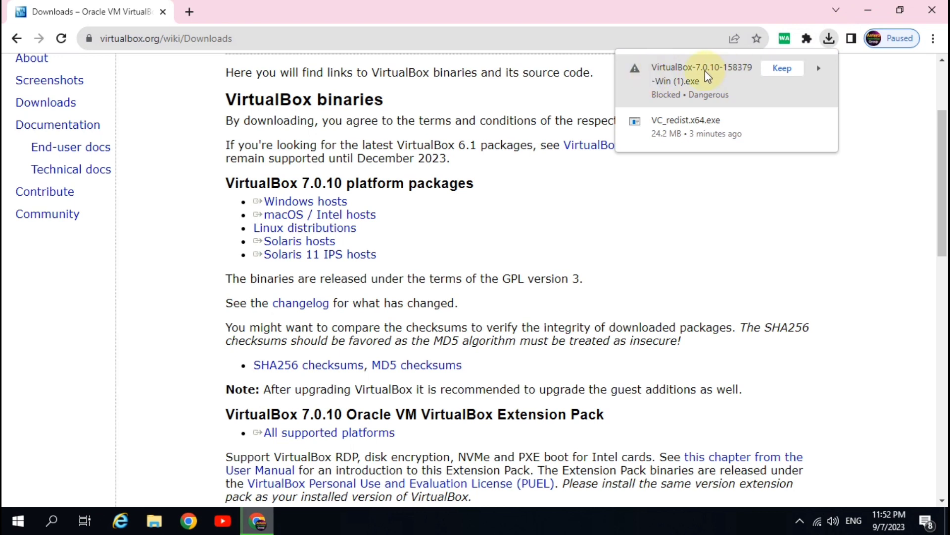
click(783, 69)
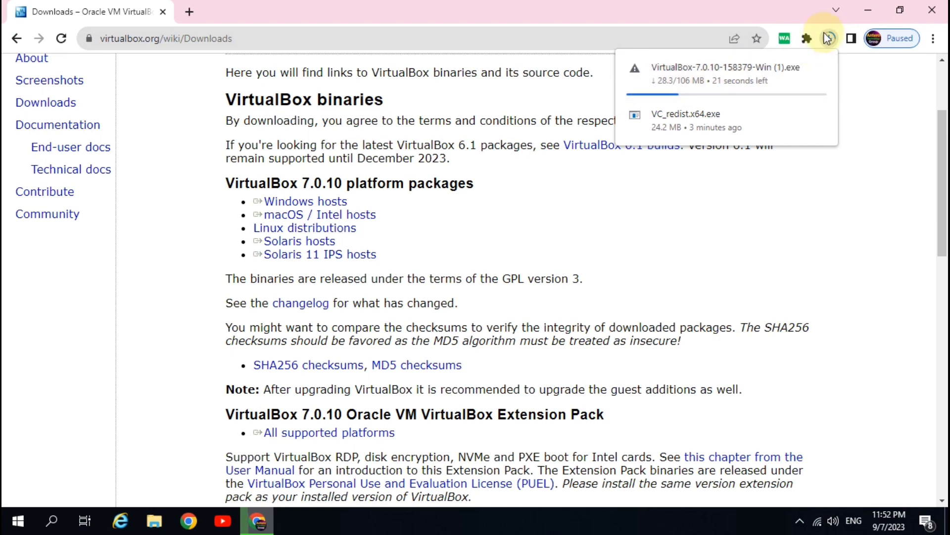
click(585, 213)
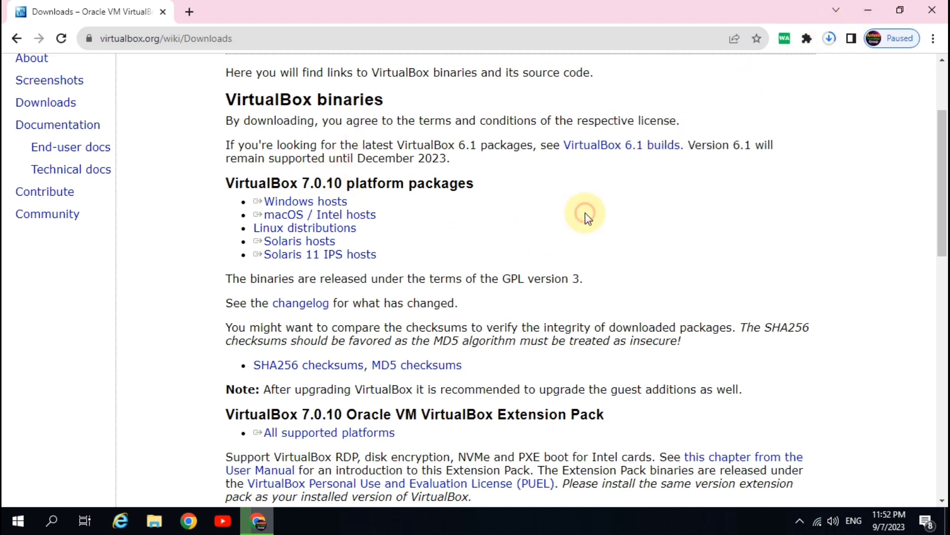
click(870, 12)
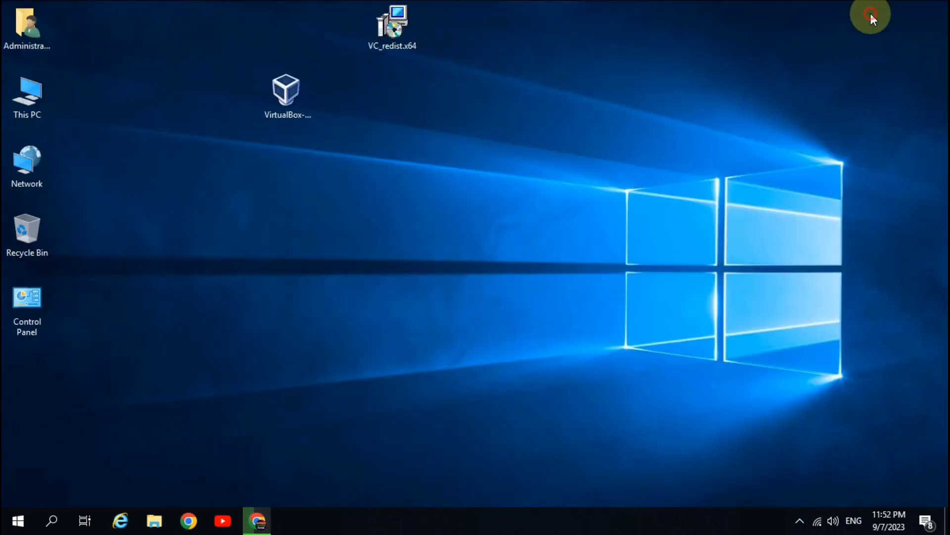
right_click(418, 128)
click(452, 165)
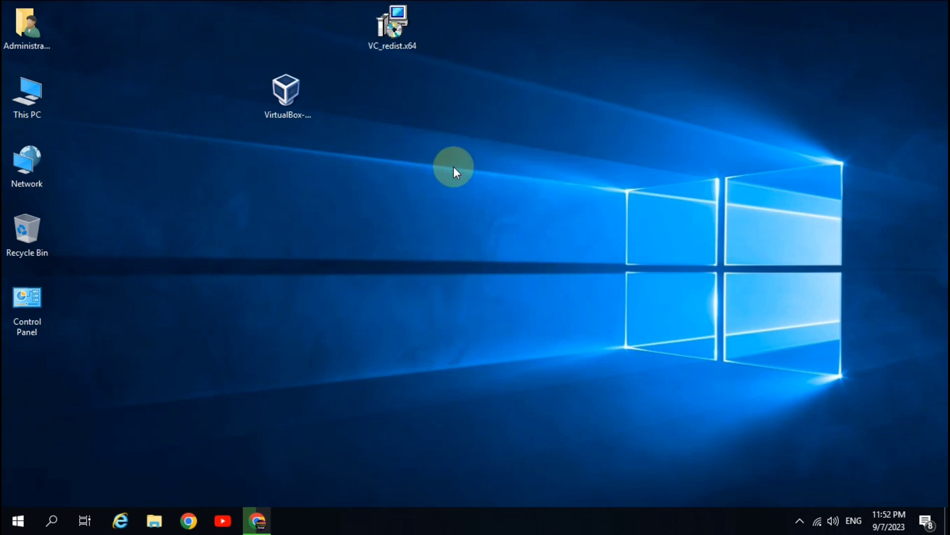
drag(177, 1, 556, 196)
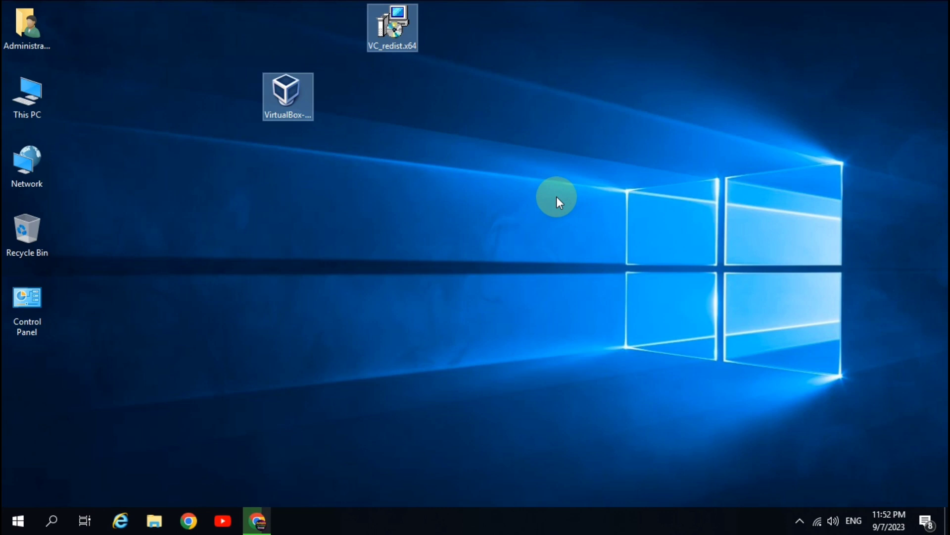
click(533, 37)
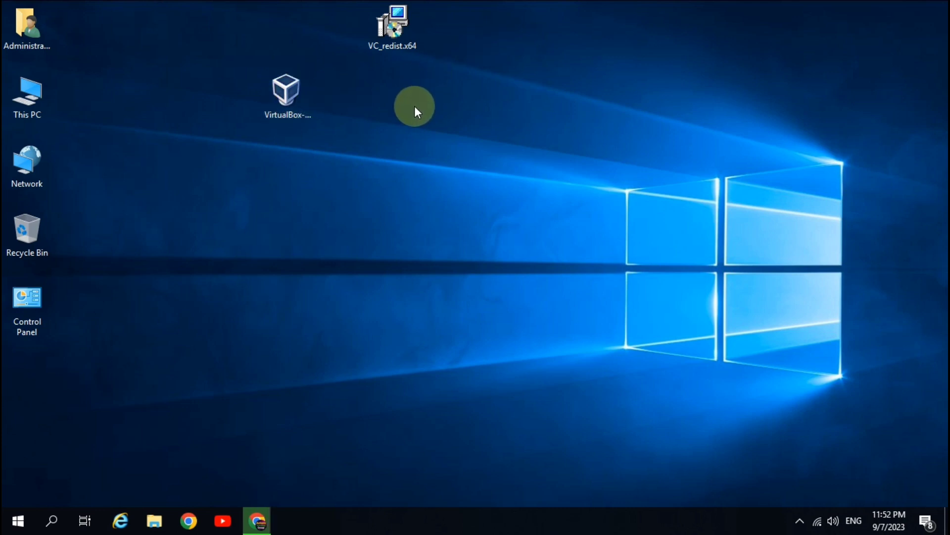
Try to run the VirtualBox-7.0.10-158379-Win installer from the desktop as administrator, and exit its setup wizard.
click(285, 101)
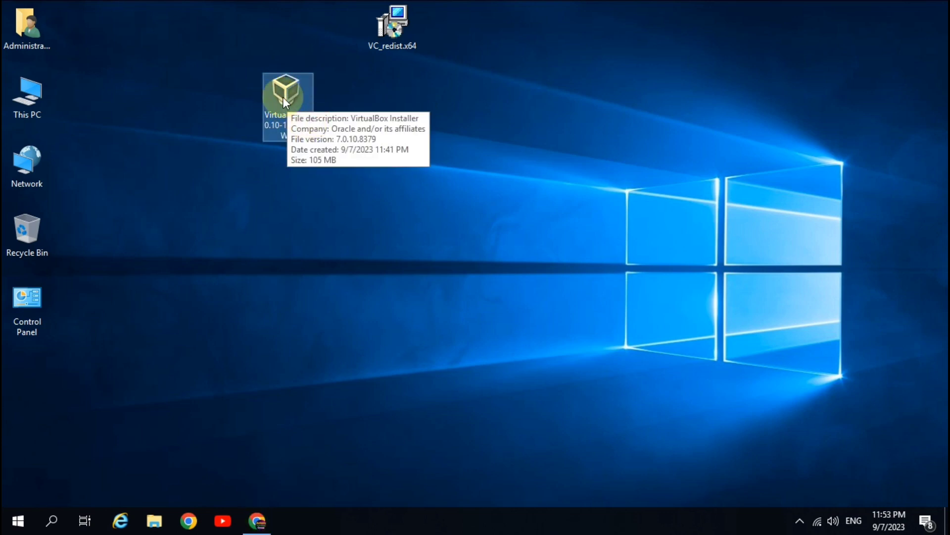
right_click(283, 101)
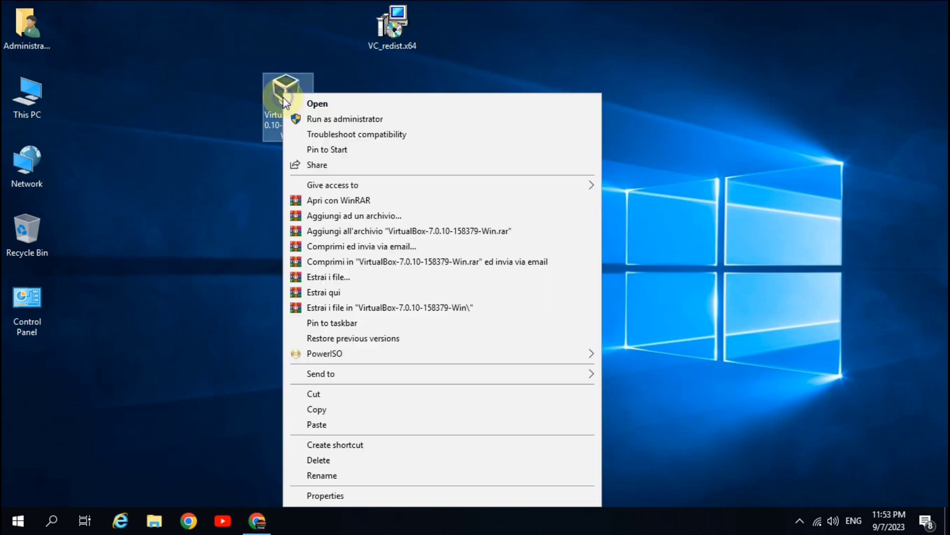
click(357, 120)
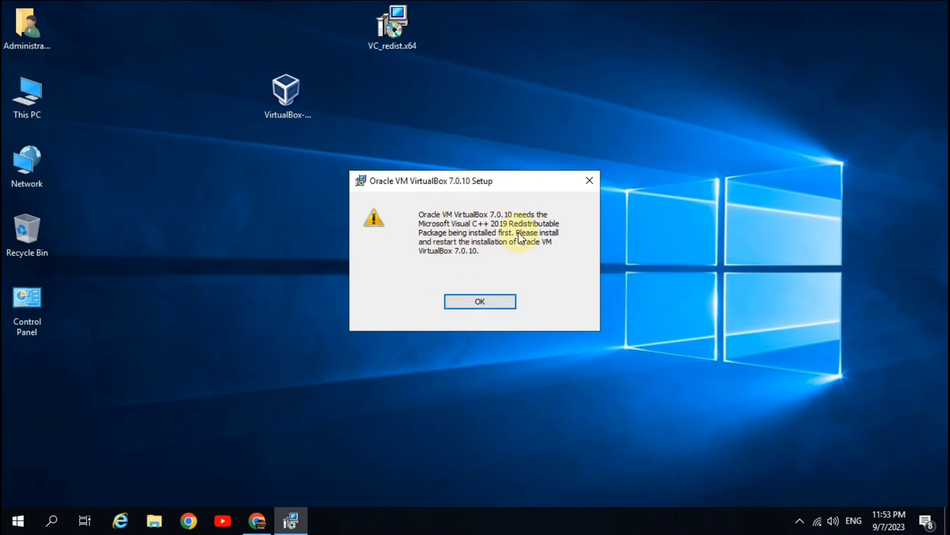
click(490, 303)
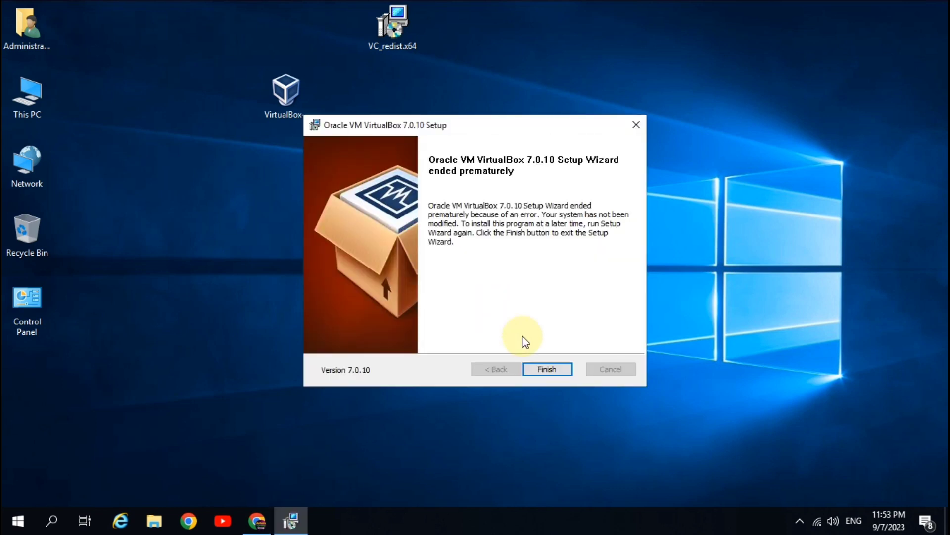
click(545, 368)
click(562, 310)
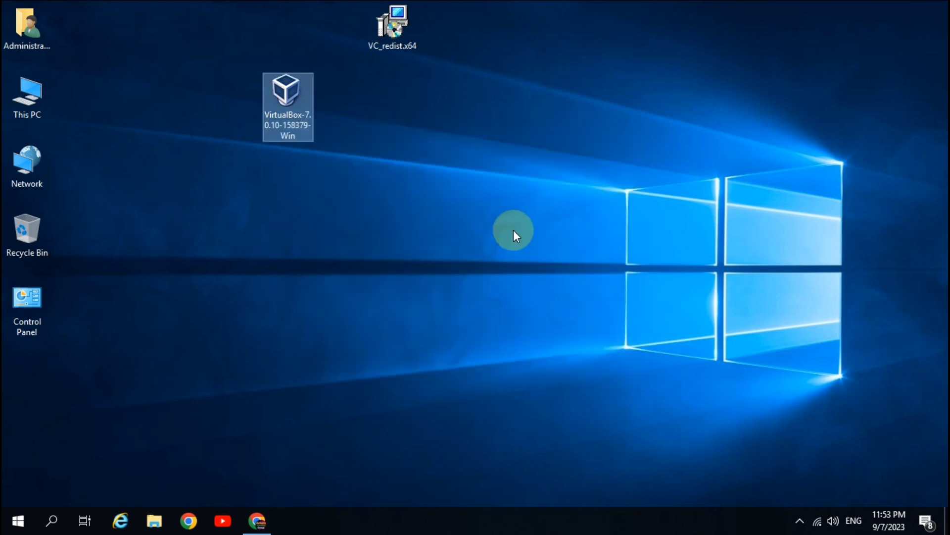
Run VC_redist.x64 from the desktop as administrator, agree to the license terms and install the Microsoft Visual C++ 2015-2022 Redistributable (x64).
click(408, 35)
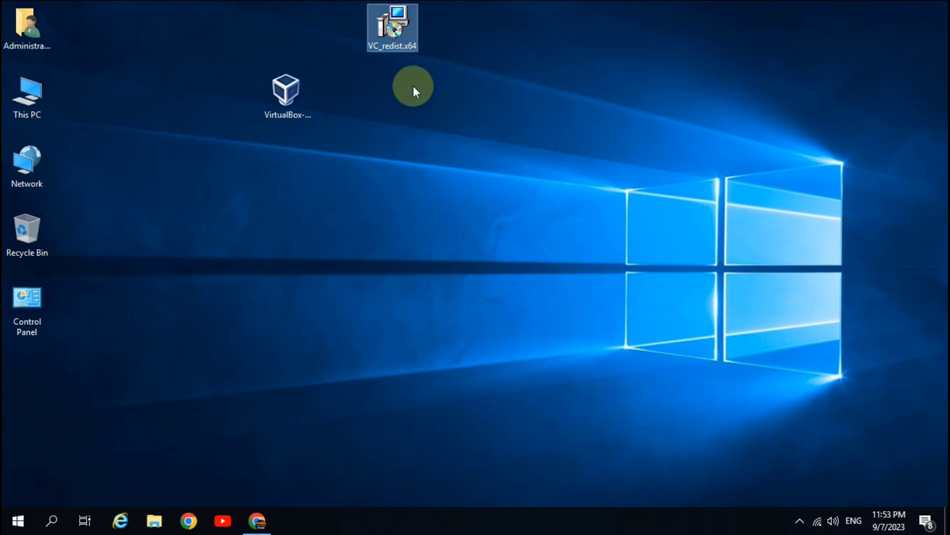
right_click(394, 22)
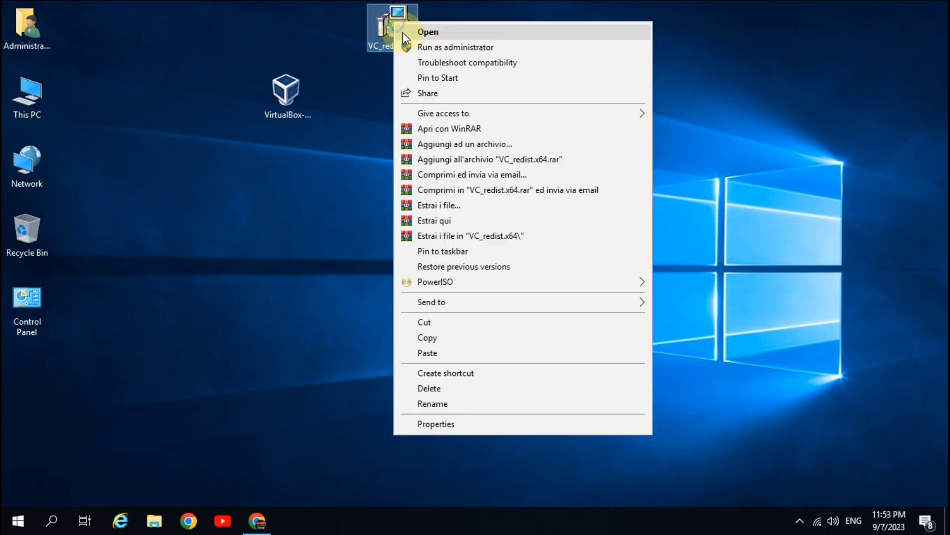
click(451, 50)
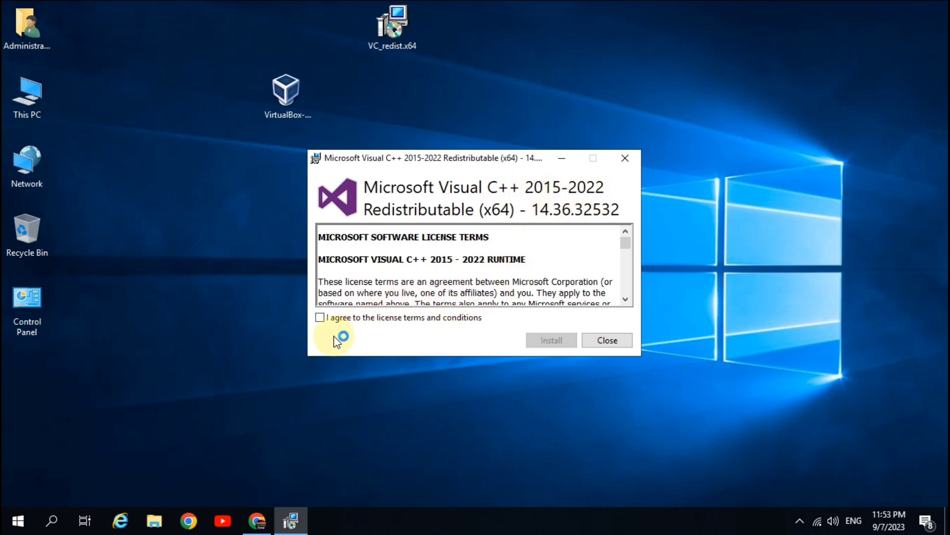
click(321, 317)
click(563, 341)
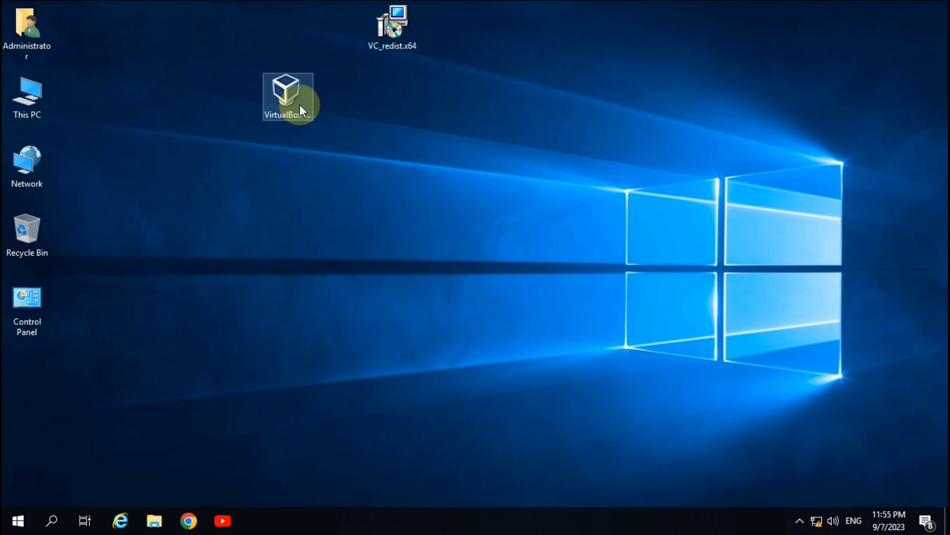
Run the VirtualBox-7.0.10-158379-Win installer as administrator and accept the default features and install location C:\Program Files\Oracle\VirtualBox\.
right_click(299, 105)
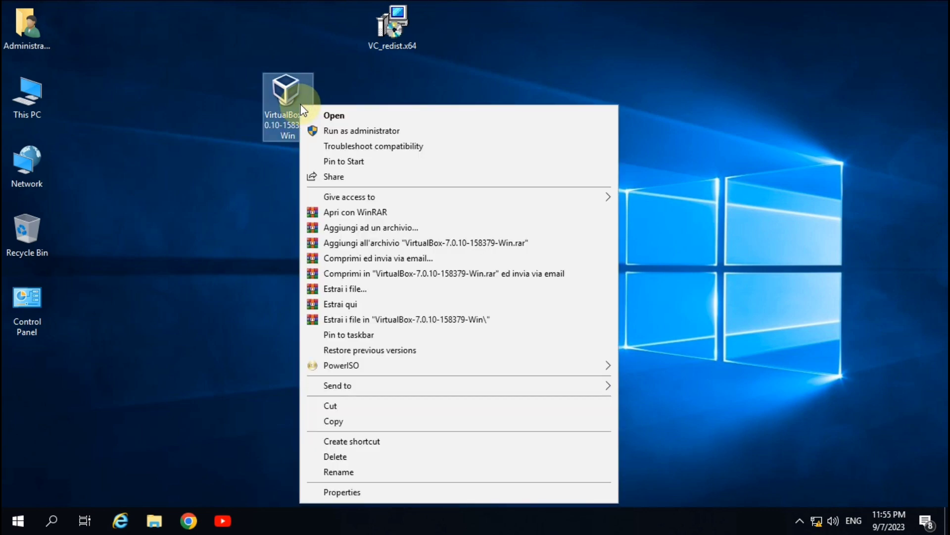
click(416, 131)
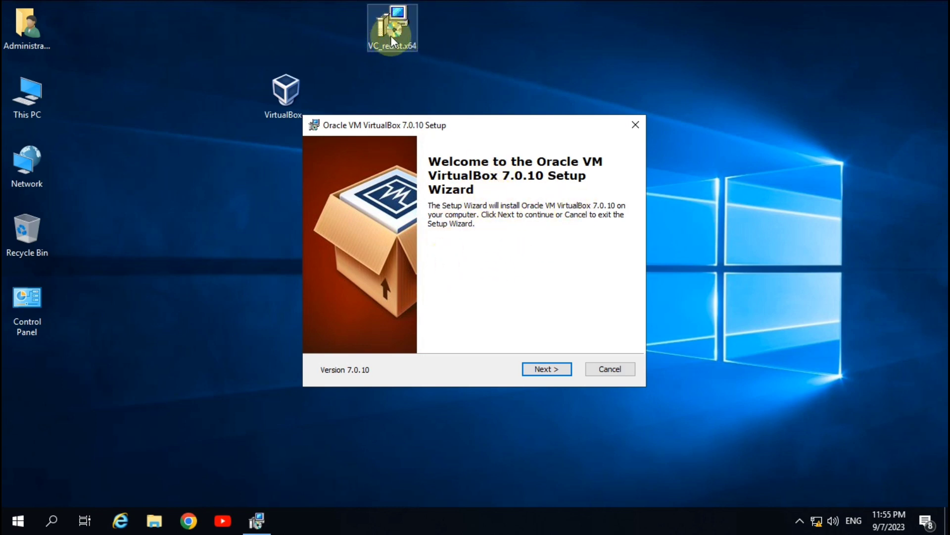
click(283, 102)
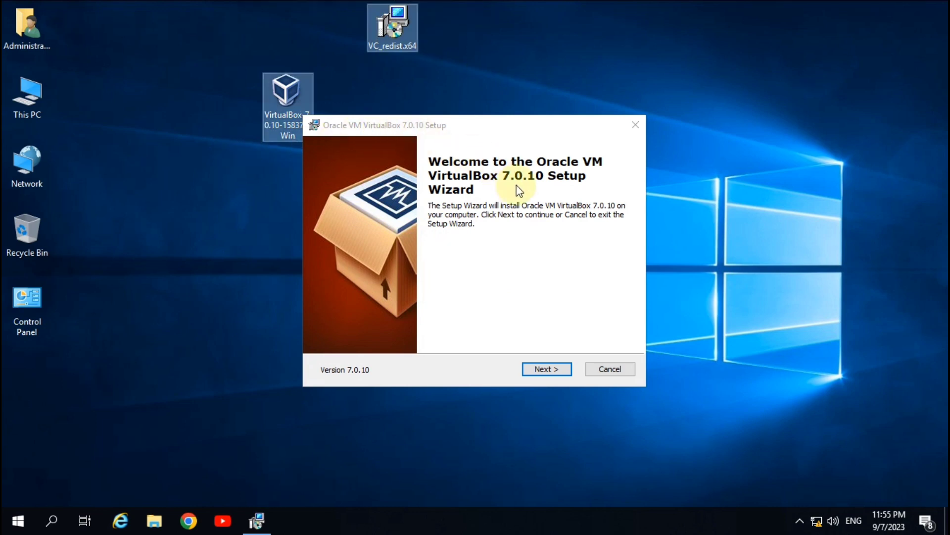
click(543, 370)
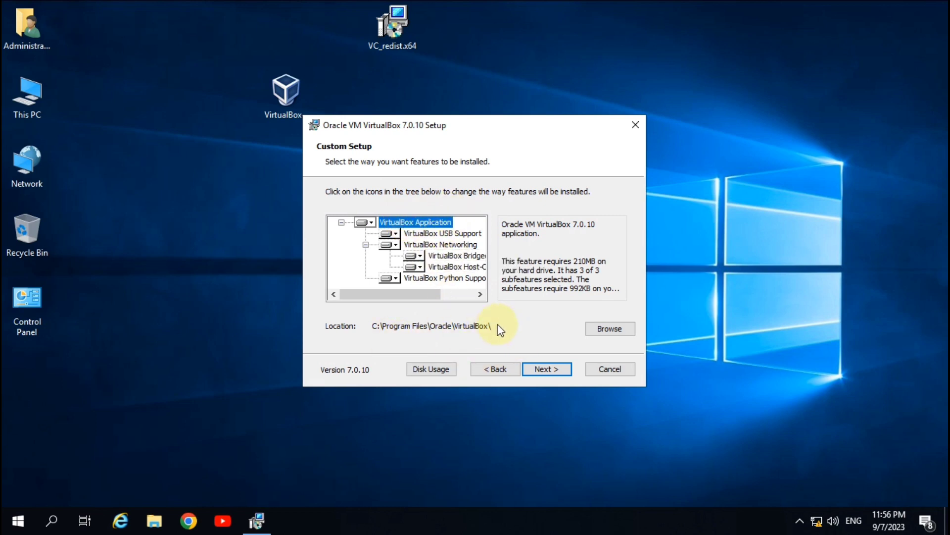
click(550, 370)
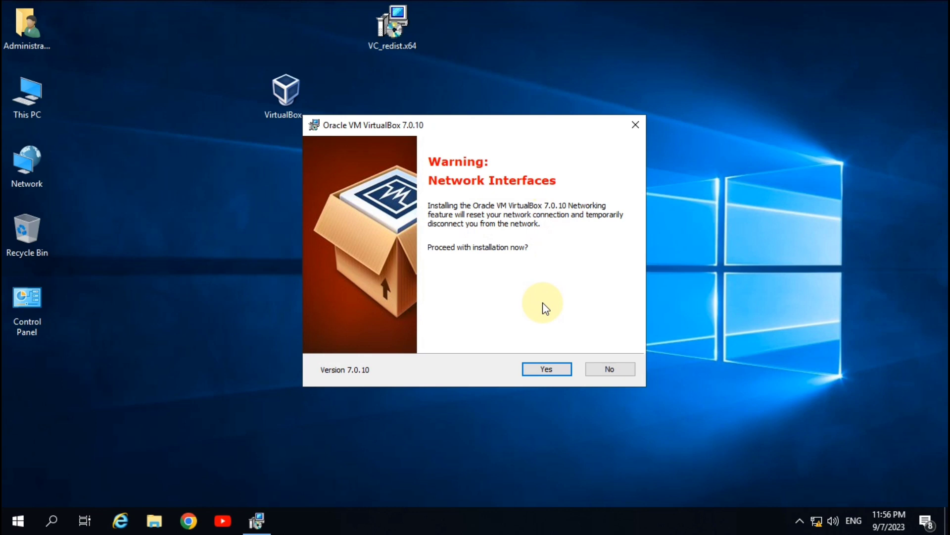
Agree to proceed past the network interfaces and missing Python dependencies notices, and install Oracle VM VirtualBox 7.0.10.
click(546, 369)
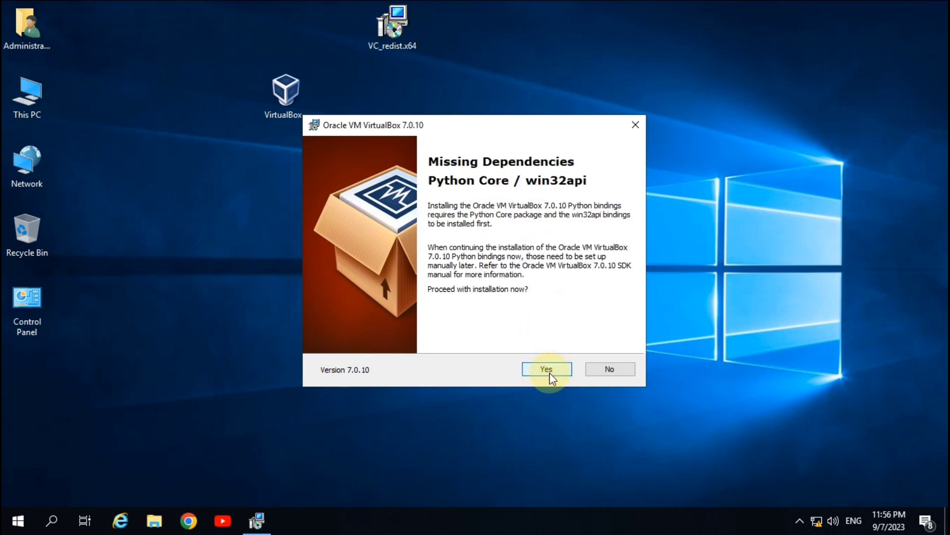
click(549, 372)
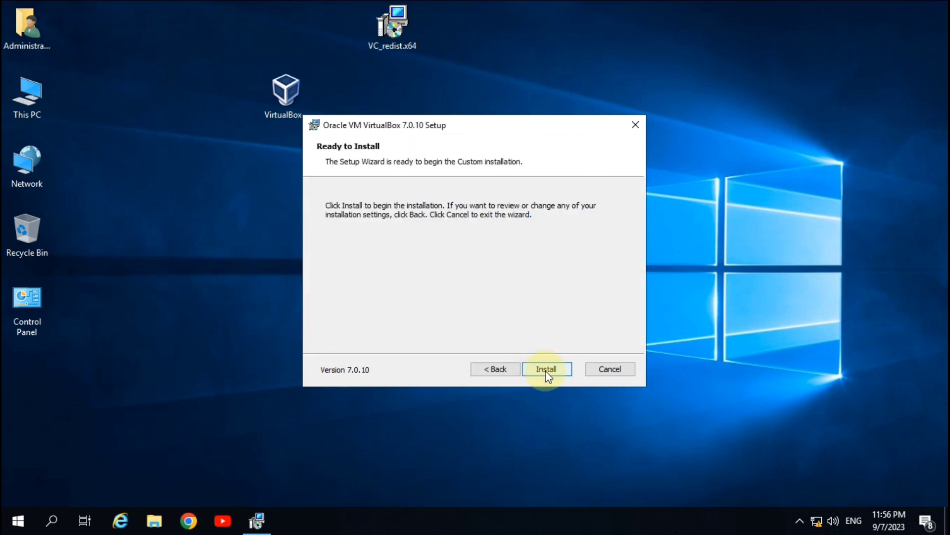
click(547, 369)
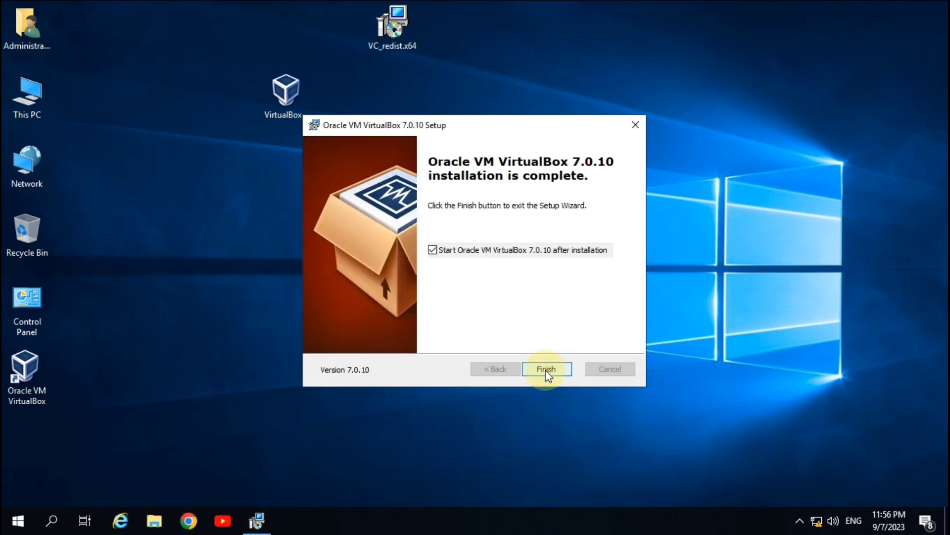
Turn off starting Oracle VM VirtualBox 7.0.10 after installation and finish the setup wizard.
drag(77, 347, 3, 432)
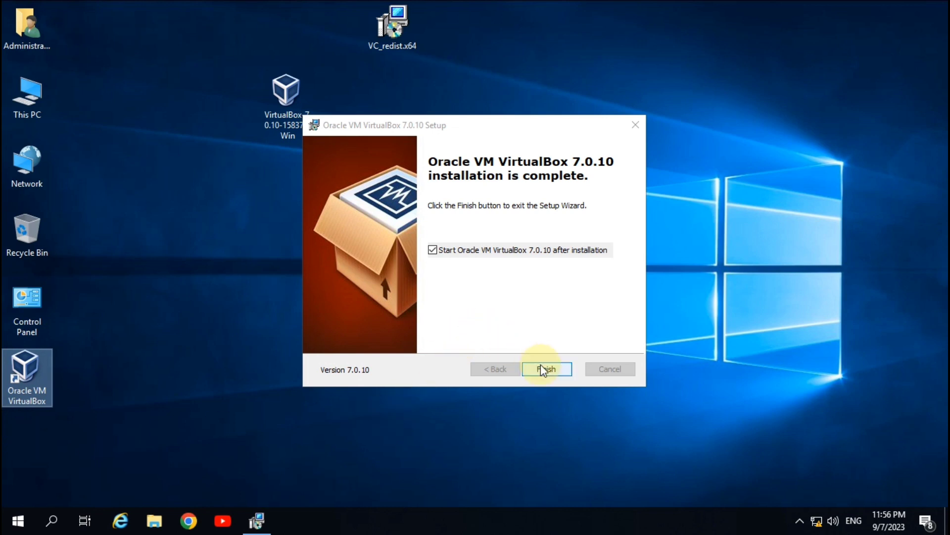
click(433, 249)
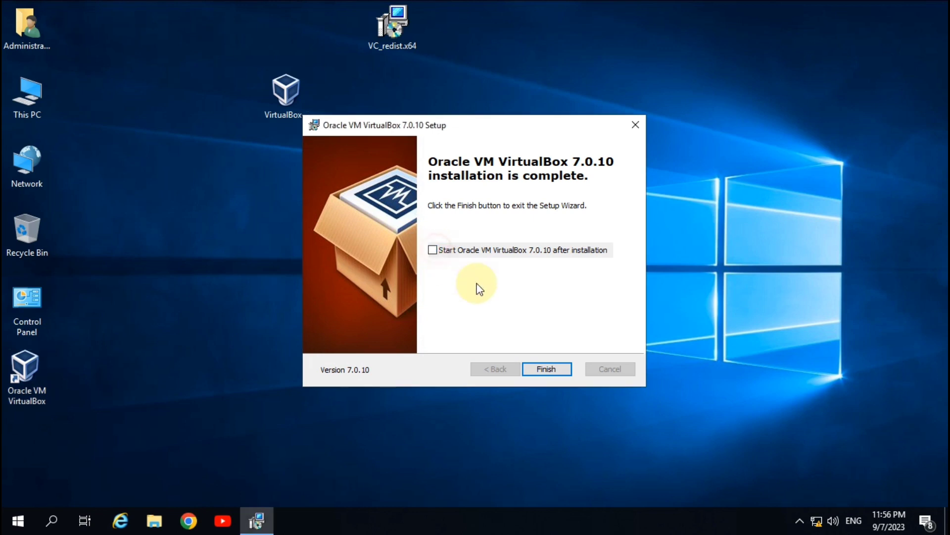
click(545, 370)
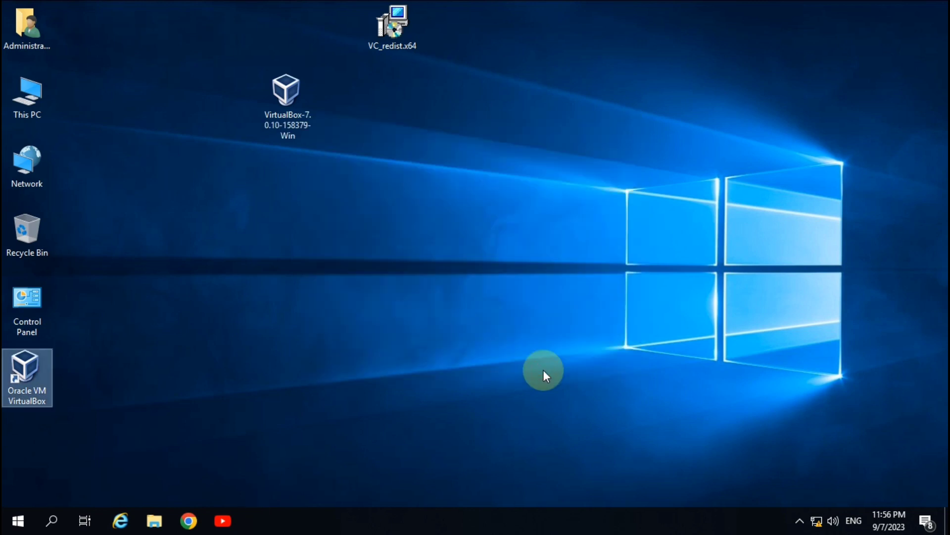